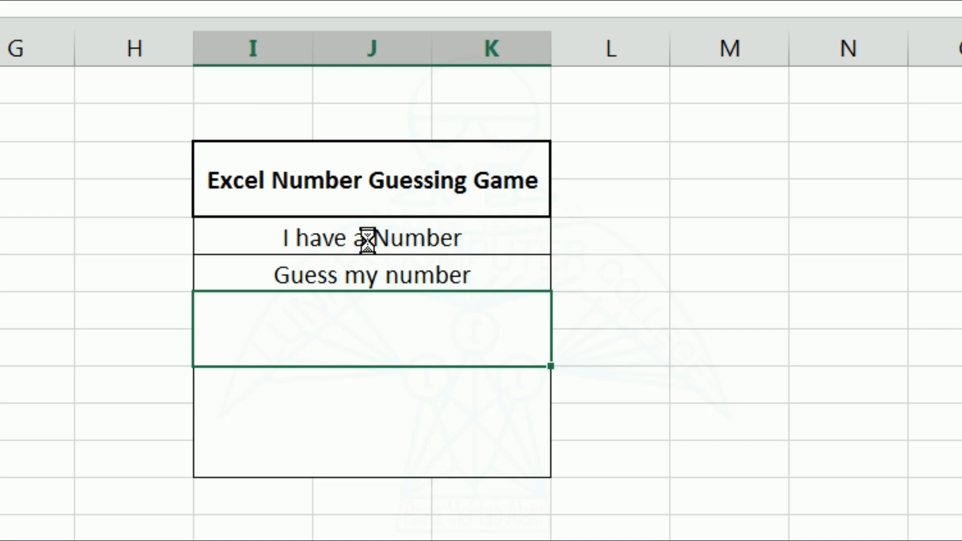
Enter 100 as the guess in the blank cell below "Guess my number"
click(471, 291)
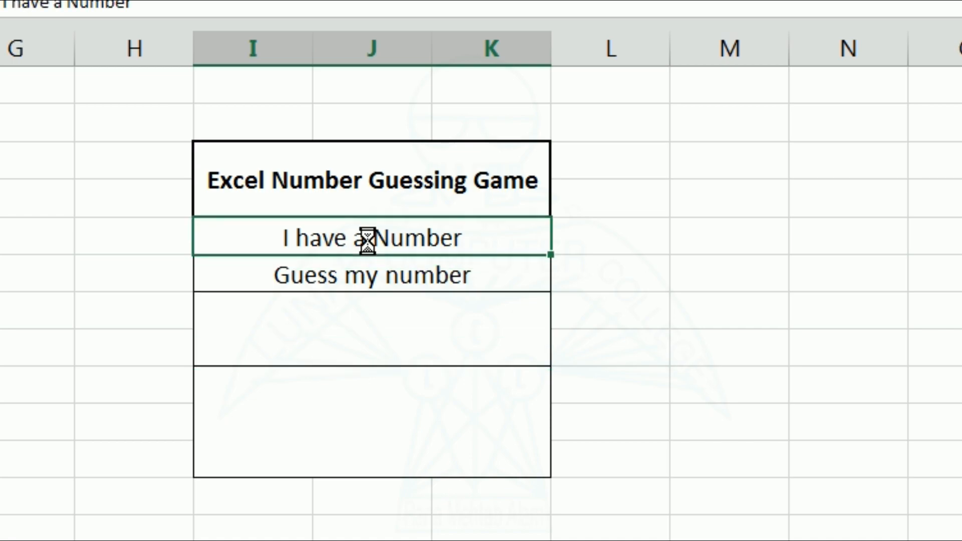
click(366, 281)
click(428, 323)
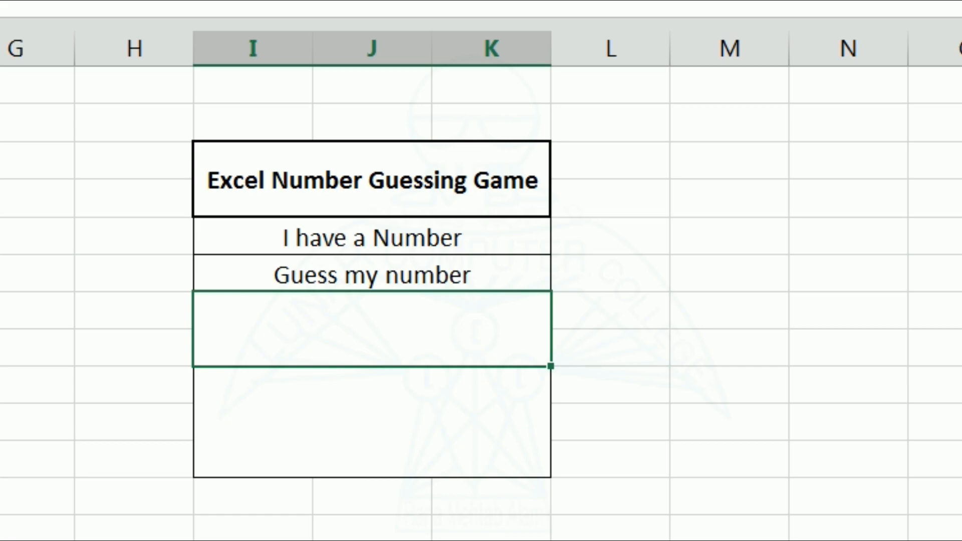
text(100)
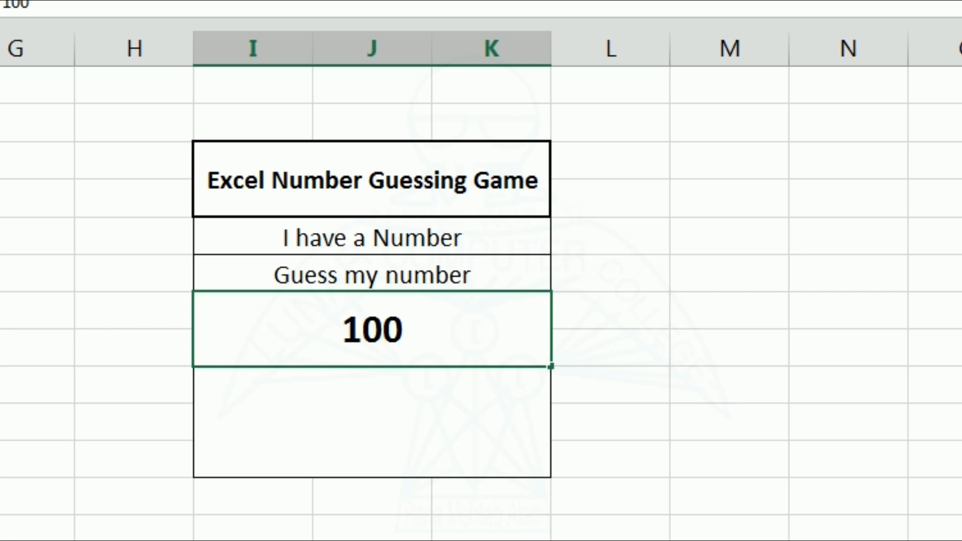
key(Return)
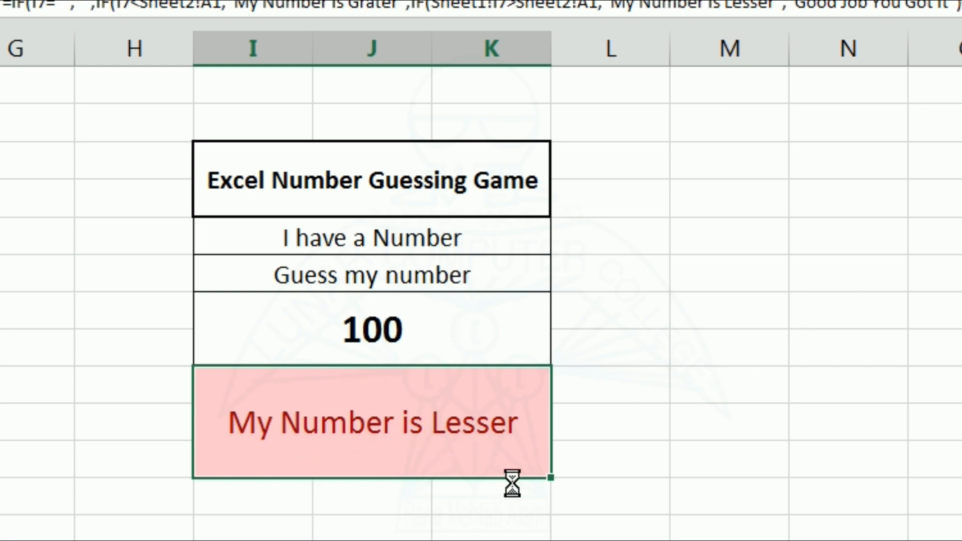
Try the guesses 10 and 11, one after the other, in the guess cell I7
key(Up)
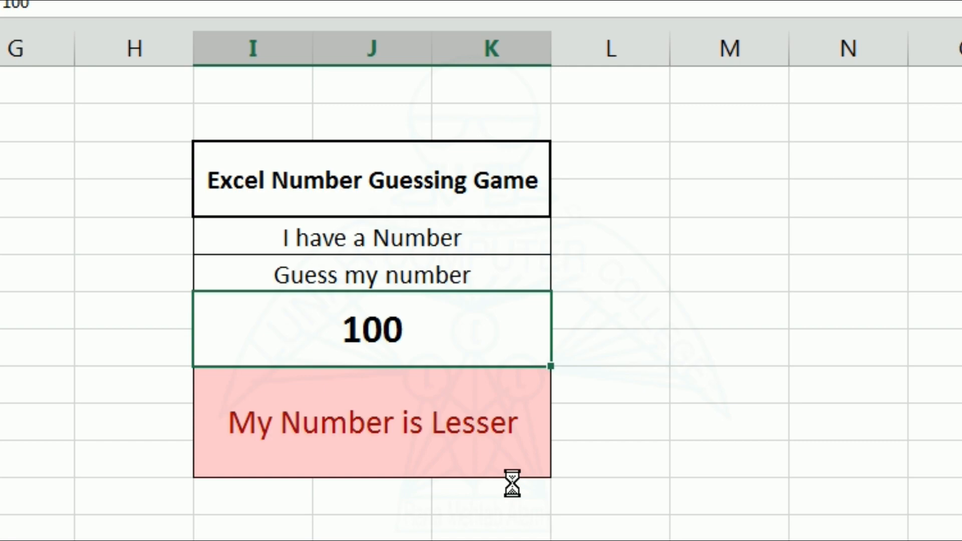
text(10)
key(Return)
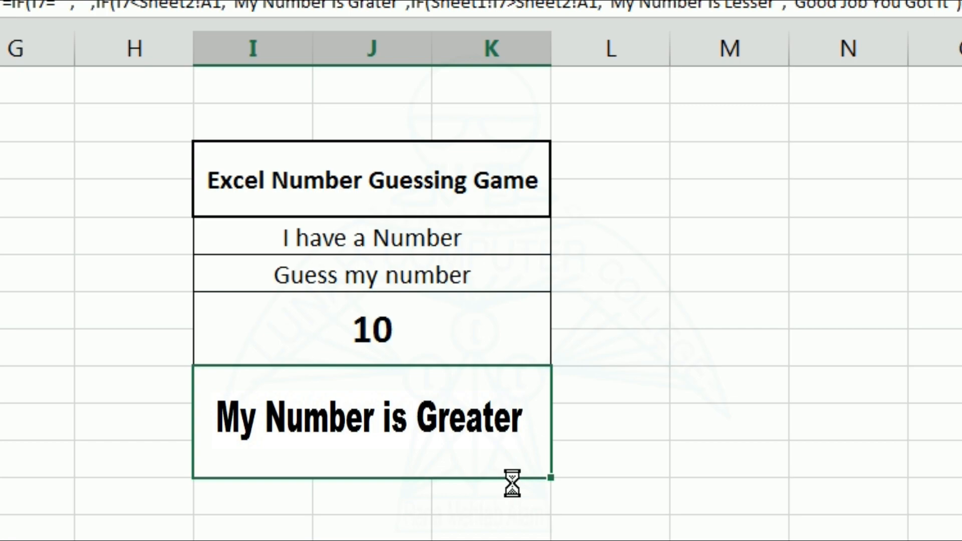
key(Up)
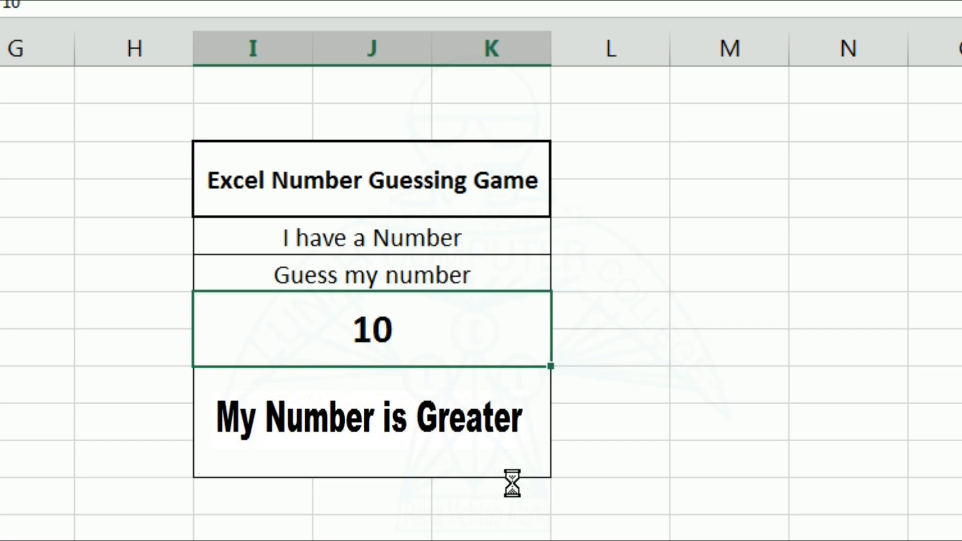
text(11)
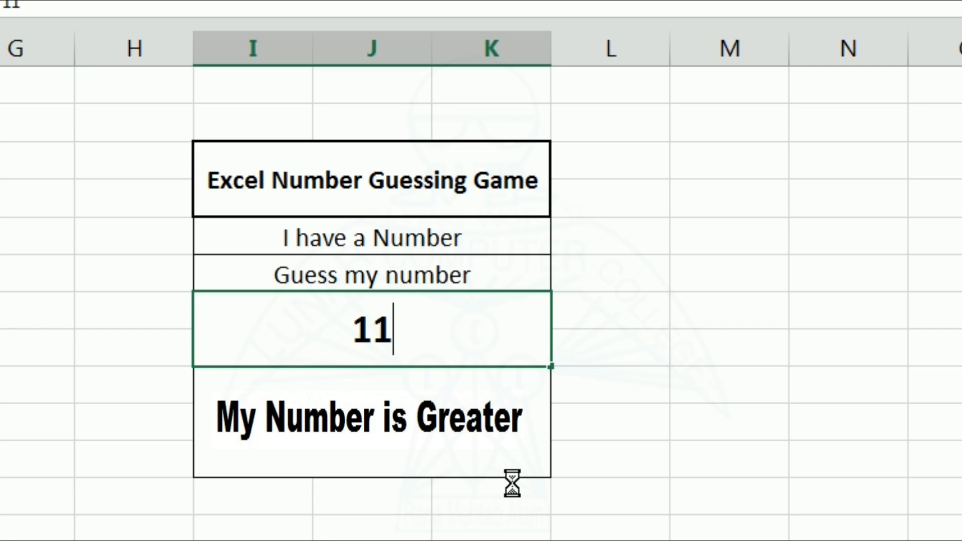
key(Return)
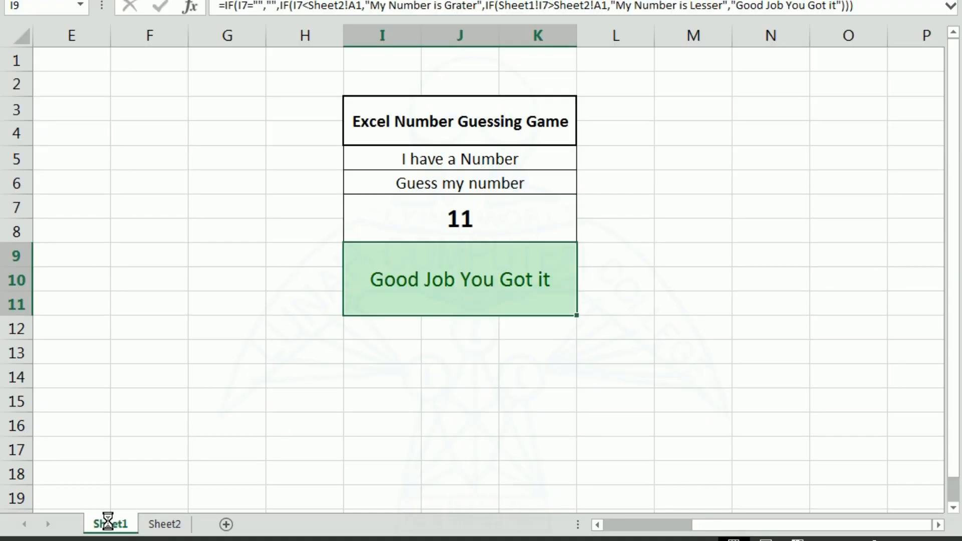
Set the number to guess in cell A1 of Sheet2 to 100
drag(418, 110, 426, 280)
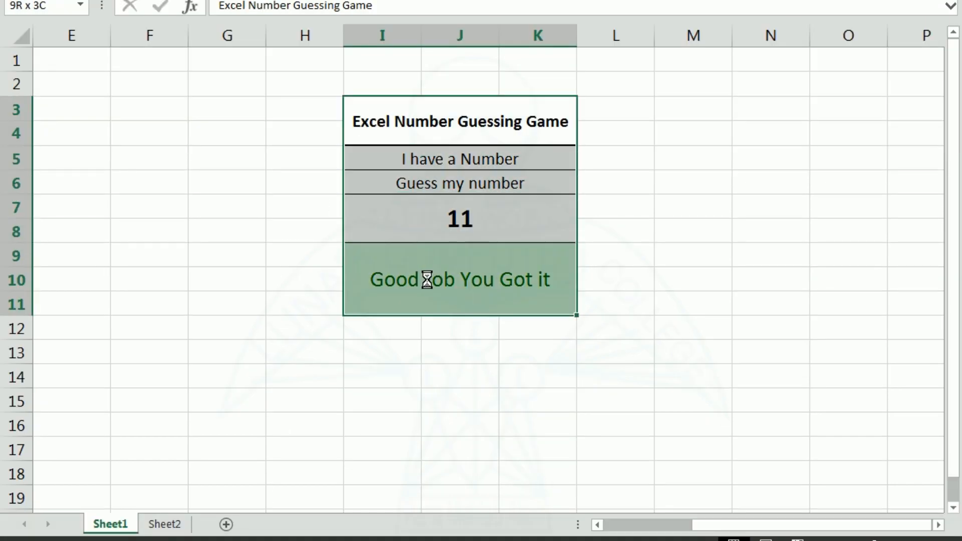
click(164, 525)
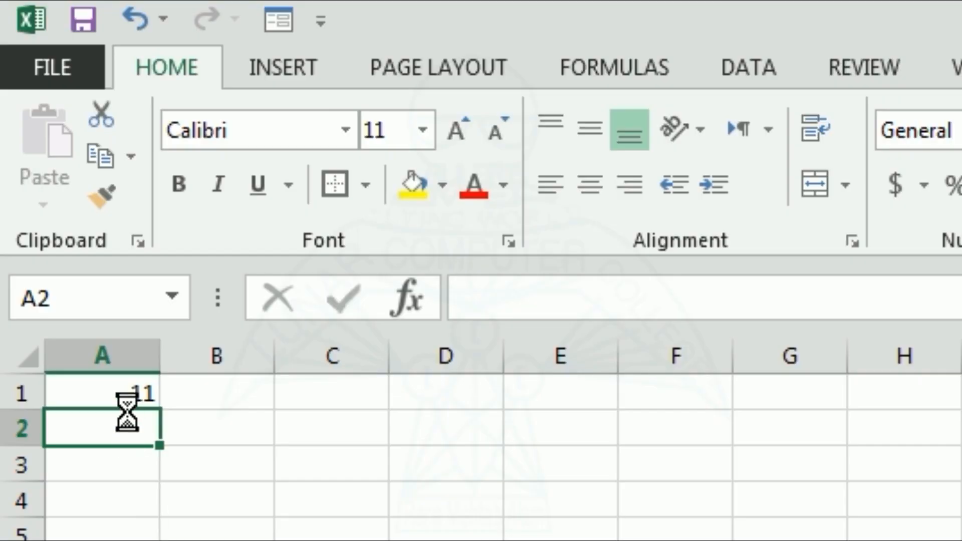
click(59, 48)
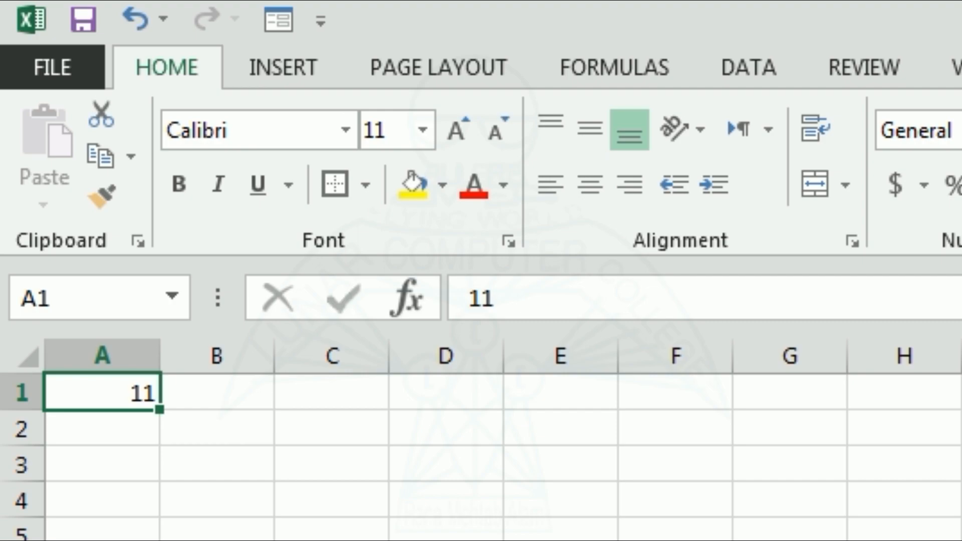
text(100)
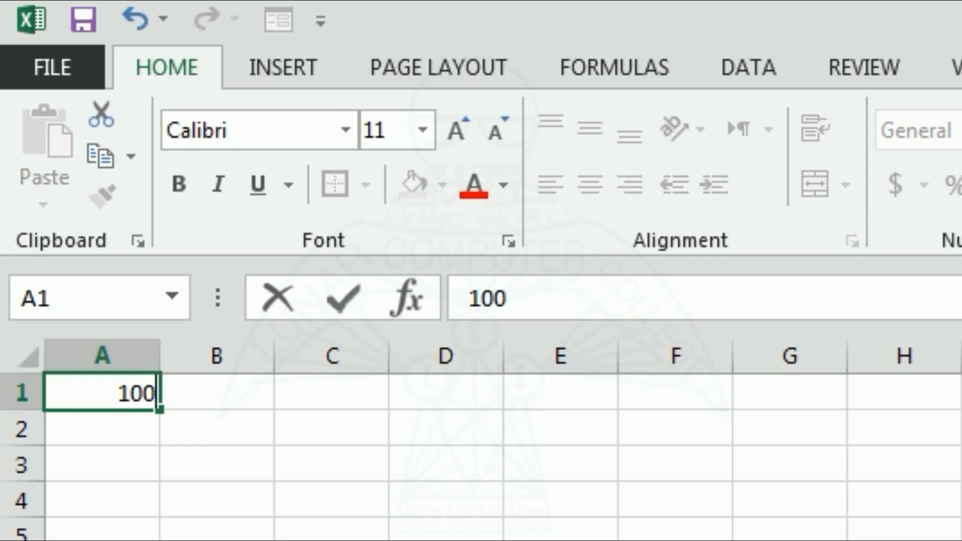
key(Return)
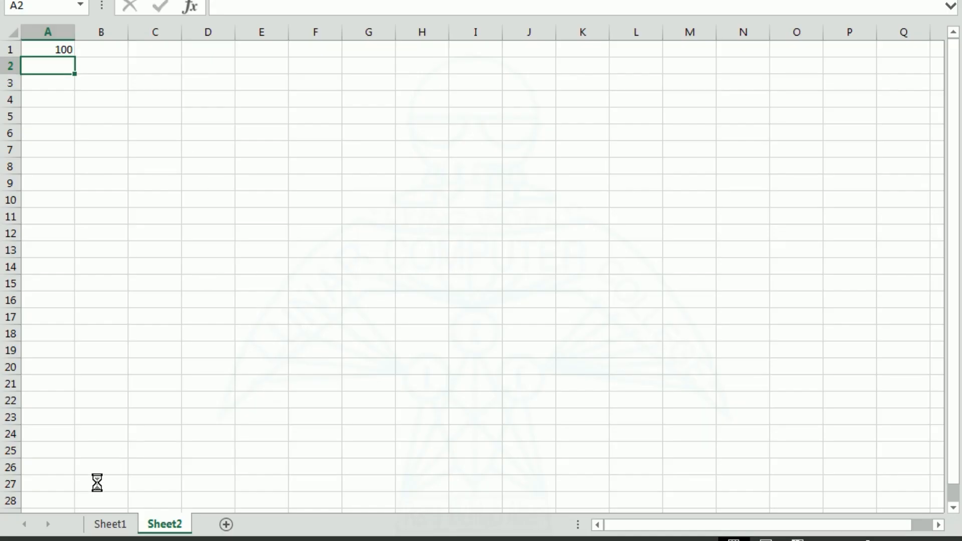
Return to Sheet1 and try 101 as the guess in cell I7
click(100, 524)
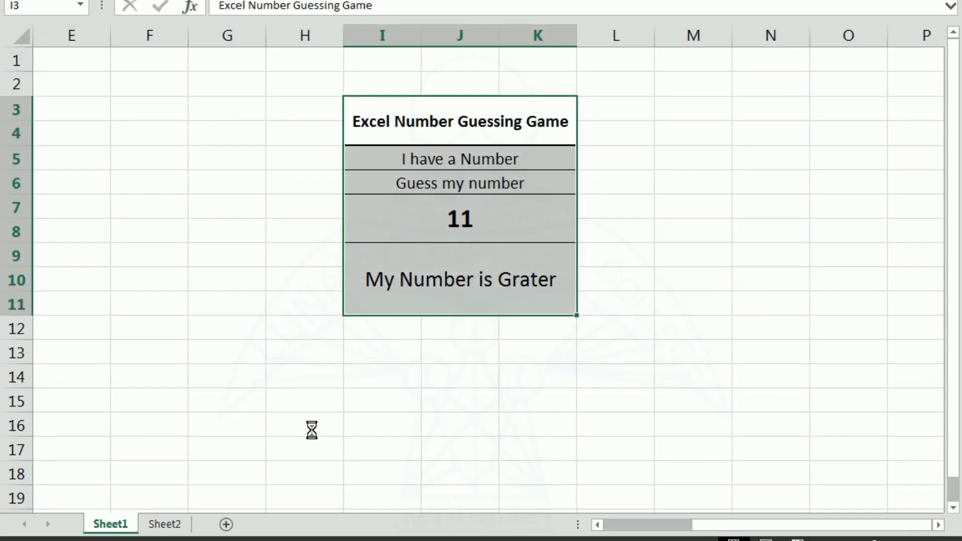
click(451, 404)
click(458, 219)
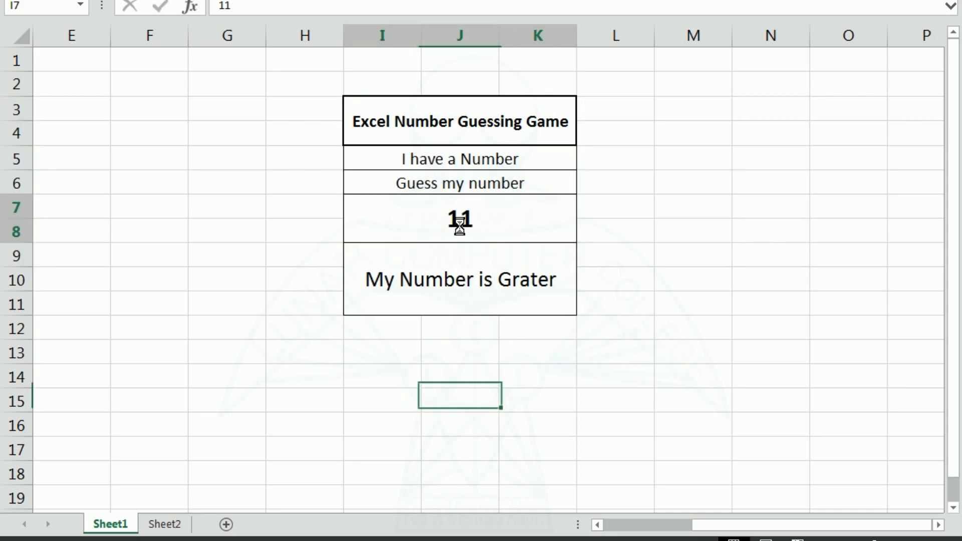
key(Down)
key(Up)
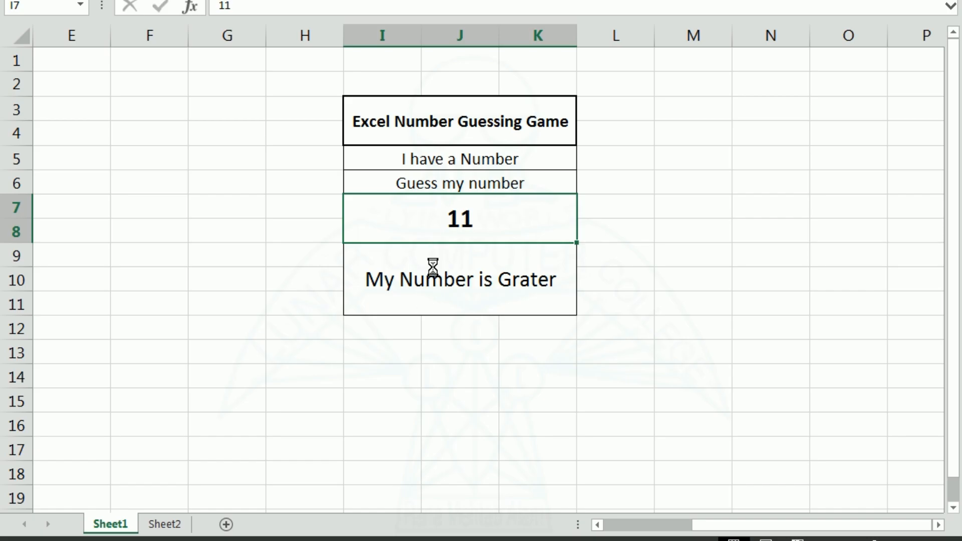
click(141, 523)
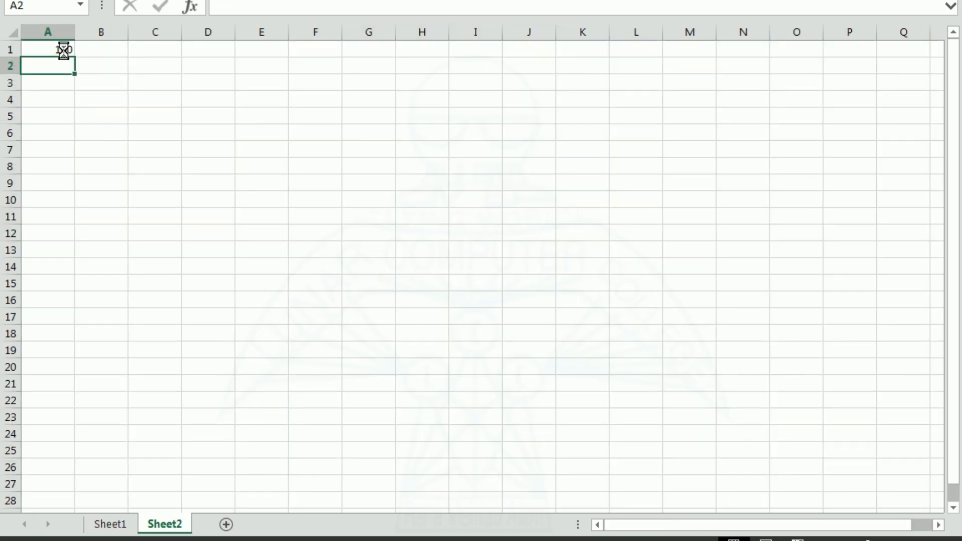
click(107, 525)
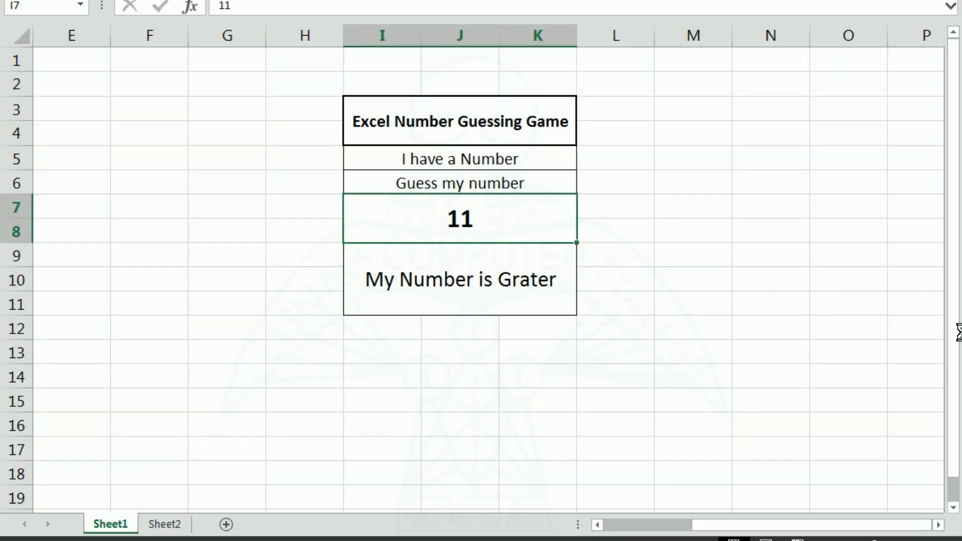
text(101)
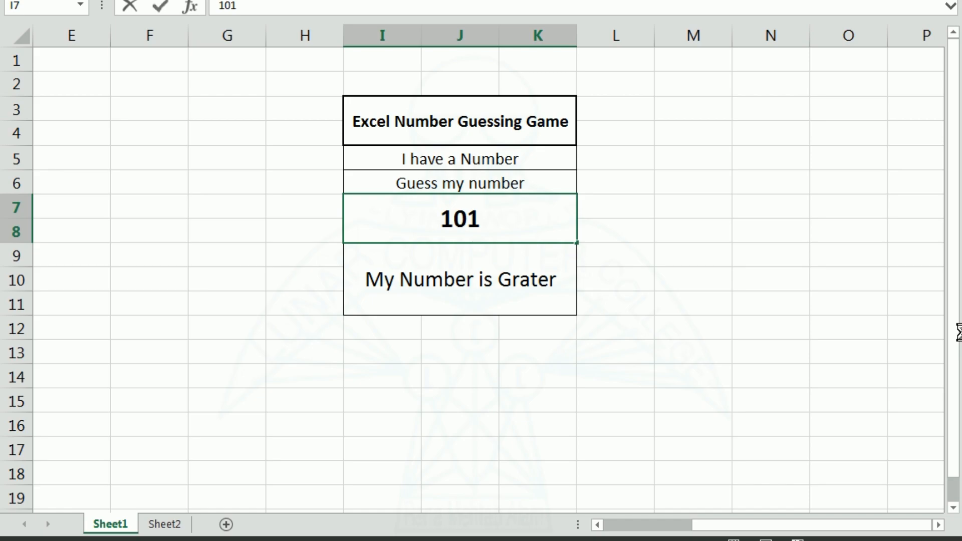
key(Return)
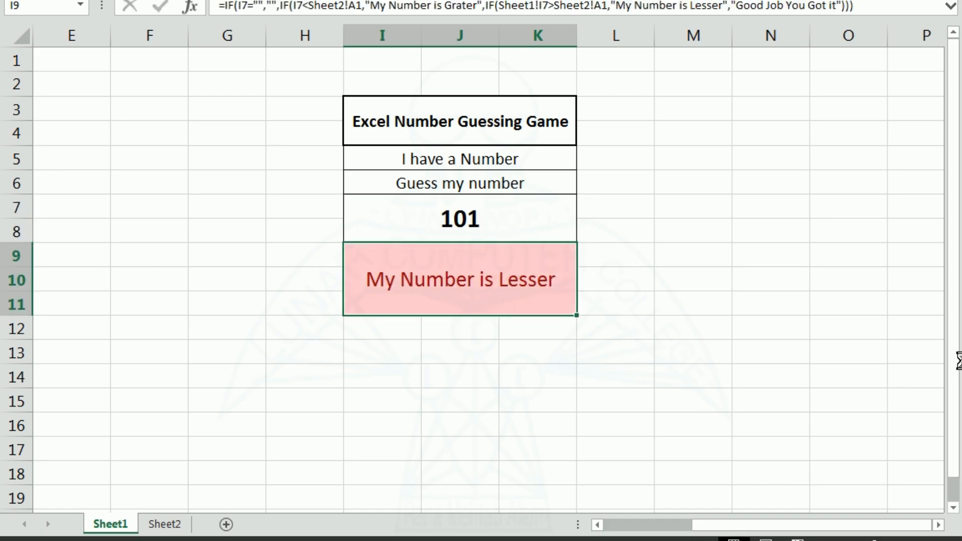
Change the guess in cell I7 to 100
click(454, 219)
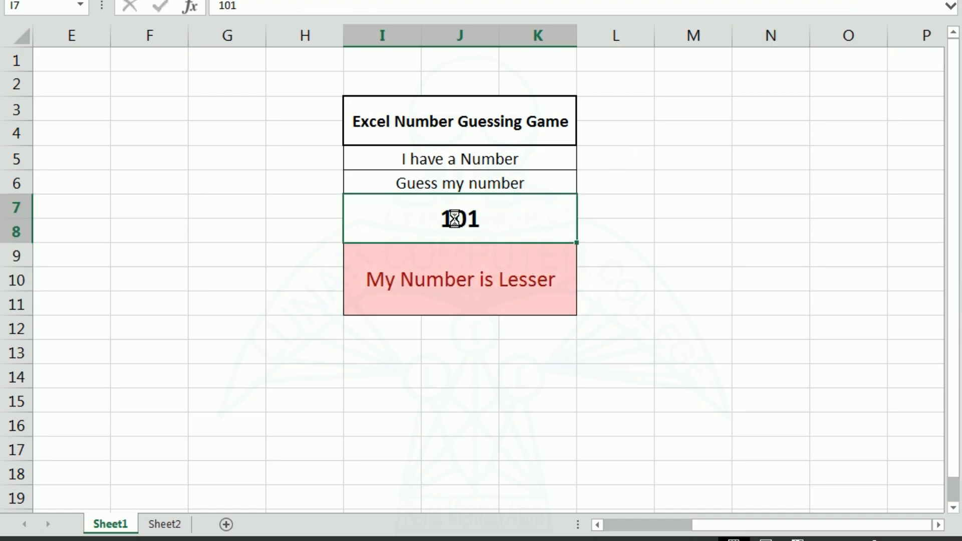
text(100)
key(Return)
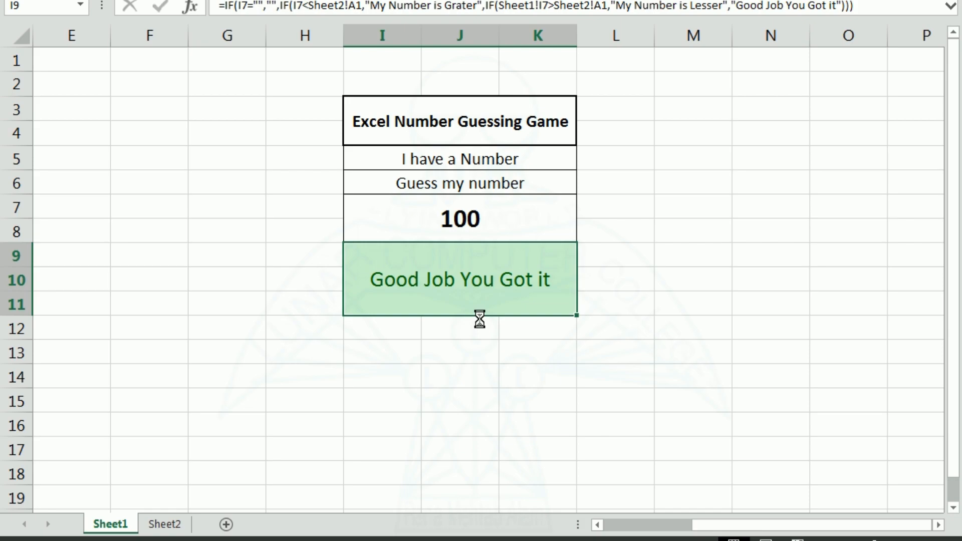
Clear the existing formula from the result cell I9 on Sheet1
key(Delete)
key(Return)
key(Up)
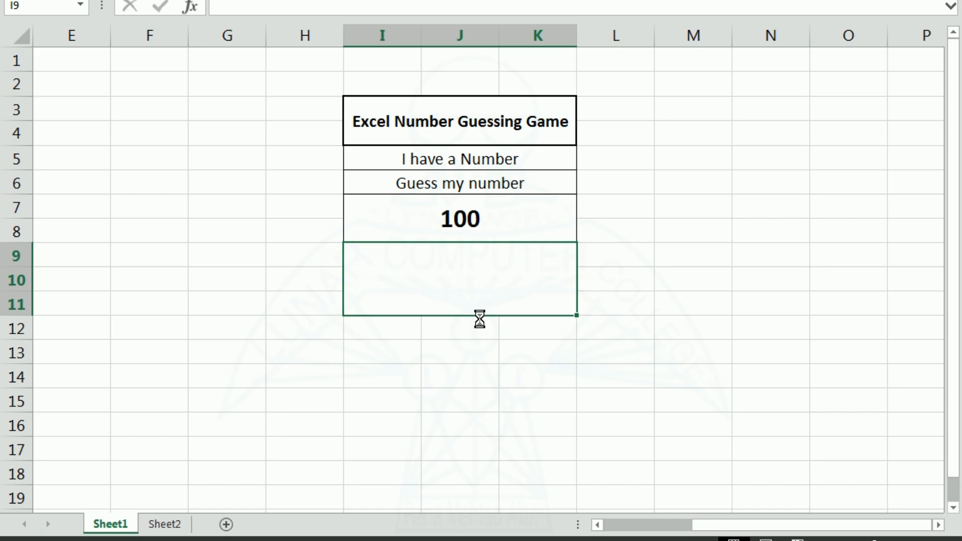
Begin an IF formula in I9 that returns "My Number is Greater" when I7 is less than Sheet2!A1
text(=if)
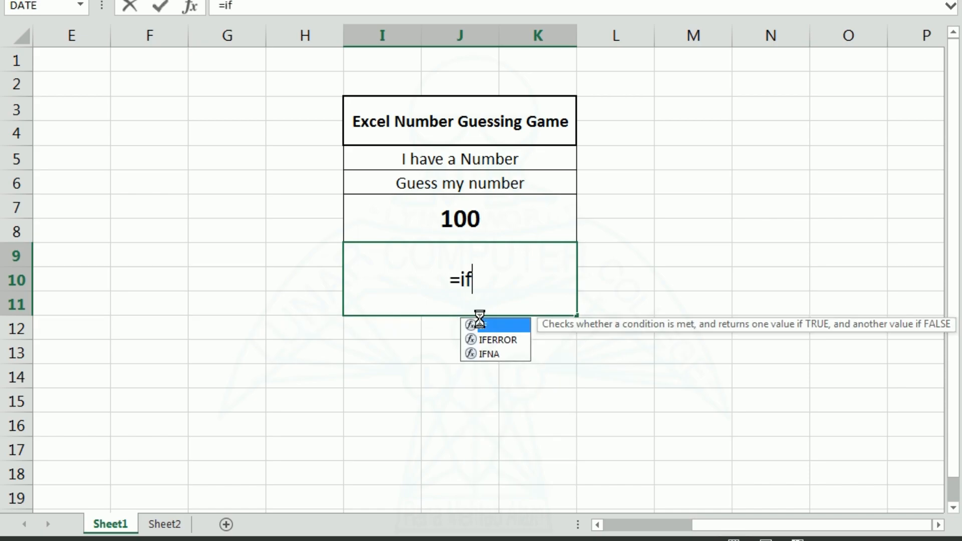
text(()
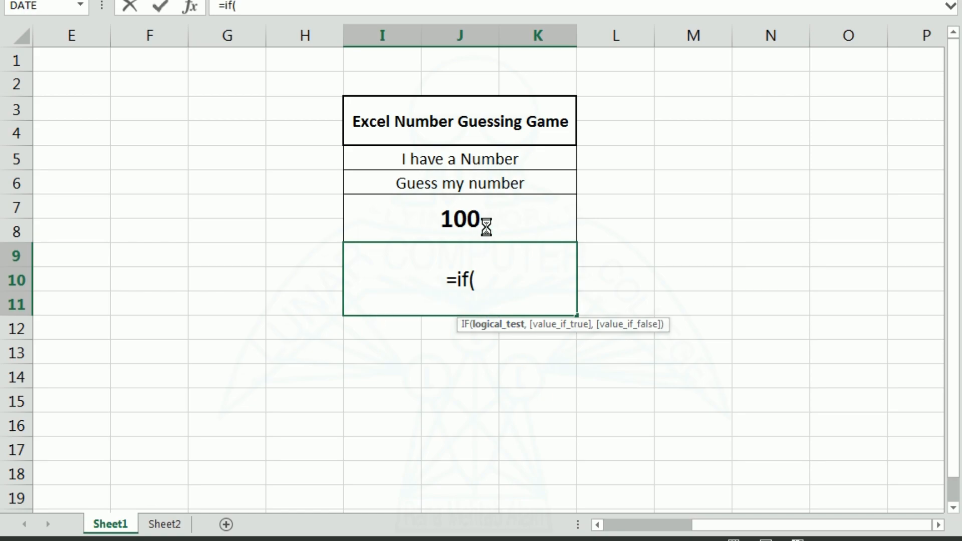
click(466, 220)
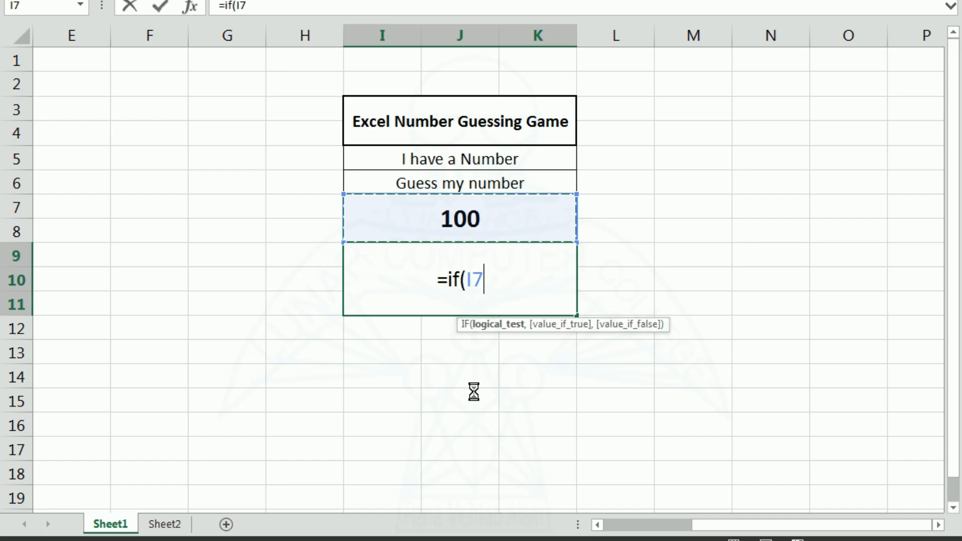
text(<)
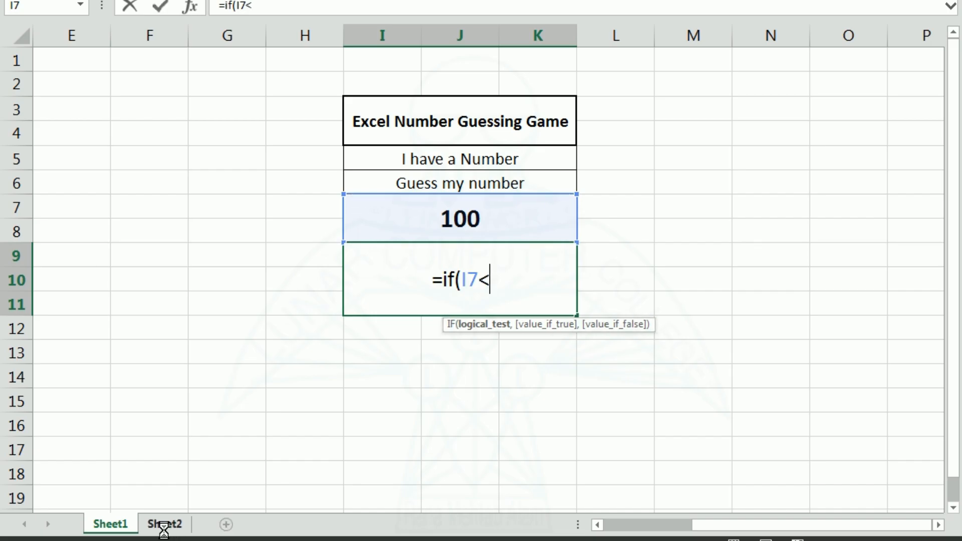
click(162, 524)
click(70, 49)
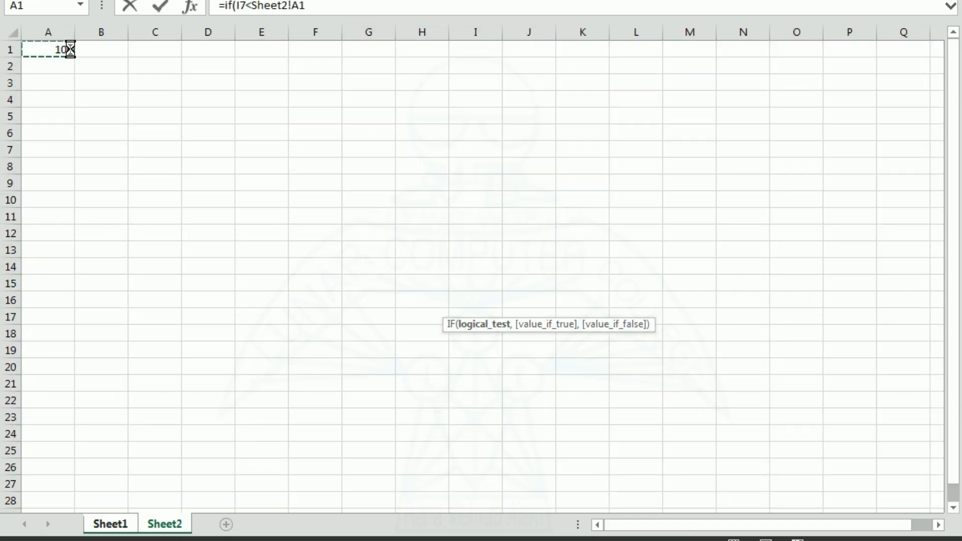
text(,")
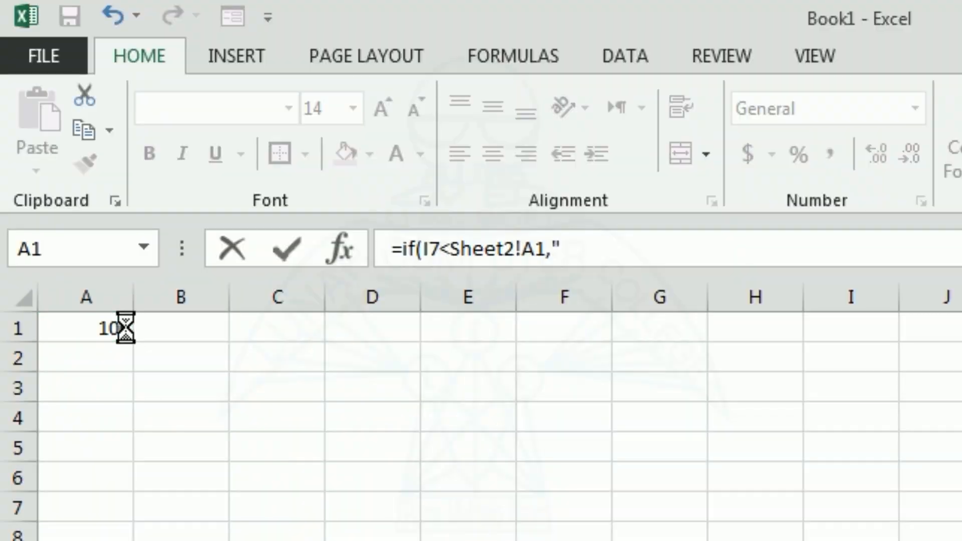
text(My Nu)
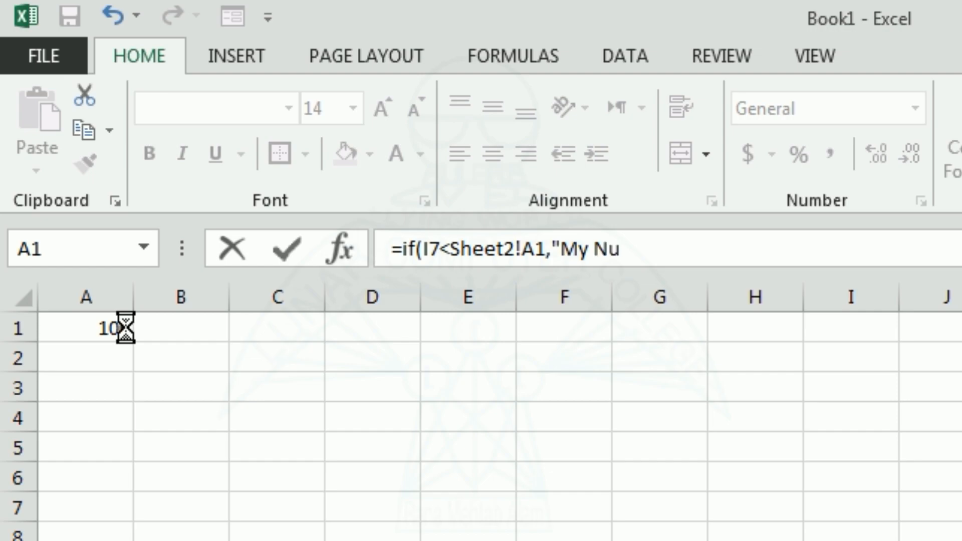
text(mber is G)
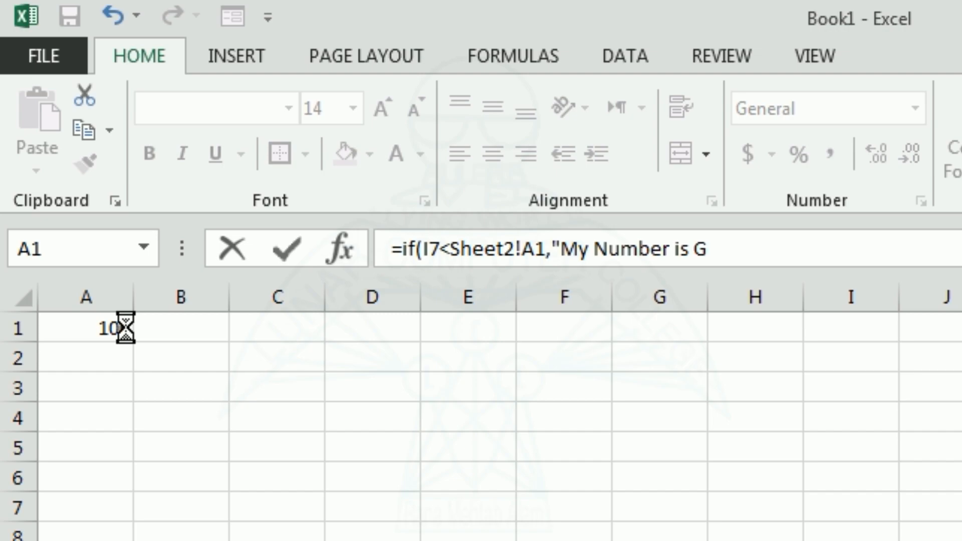
text(reater")
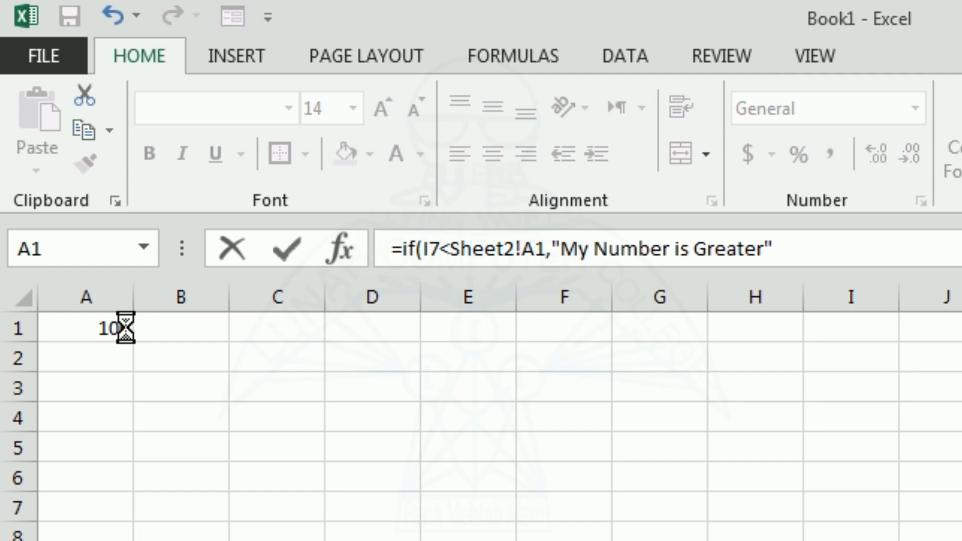
Add a nested IF to the I9 formula that tests whether Sheet1!I7 is greater than Sheet2!A1
text(,if()
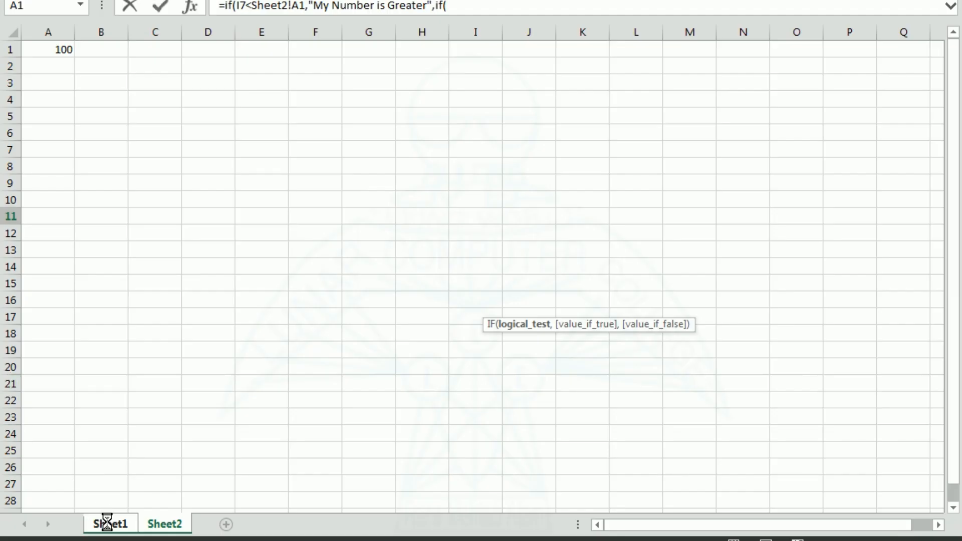
click(107, 523)
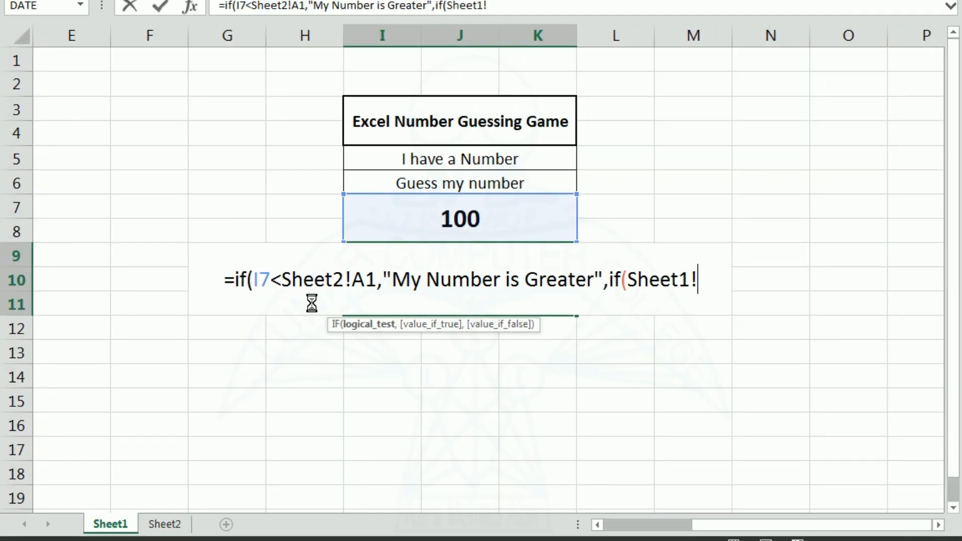
click(468, 221)
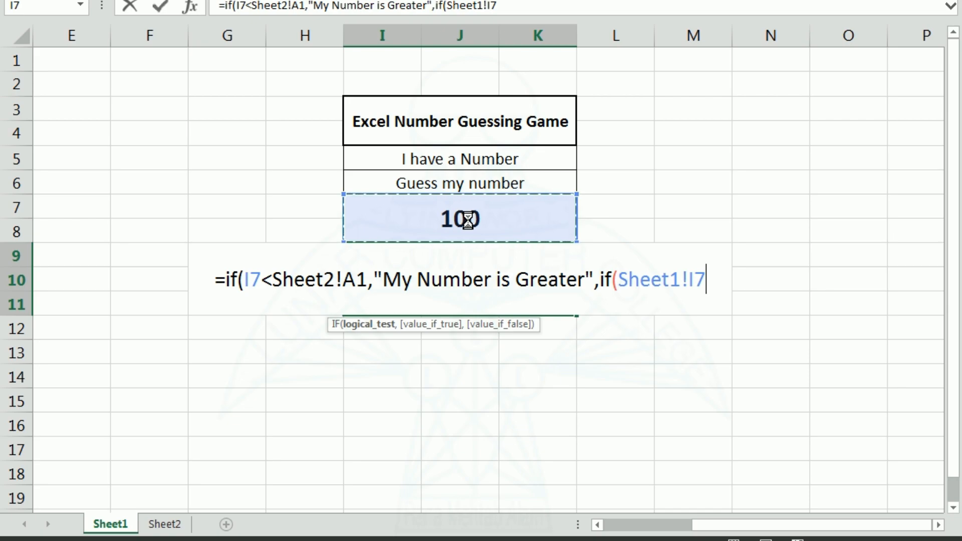
text(>)
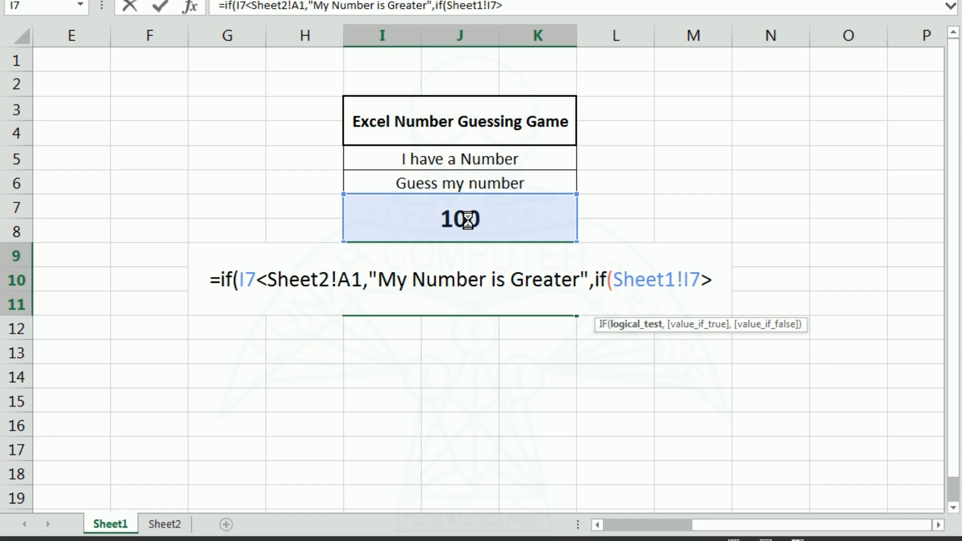
click(164, 523)
click(61, 52)
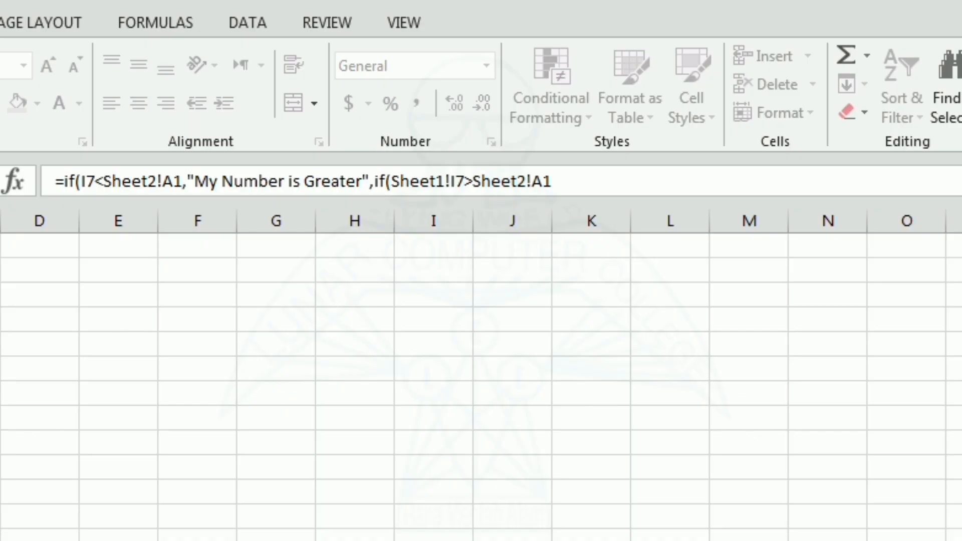
Complete the nested IF with "My Number is Lesser" if true and "Good Job You Got It" if false, and enter the formula
text(,"My Number is Less)
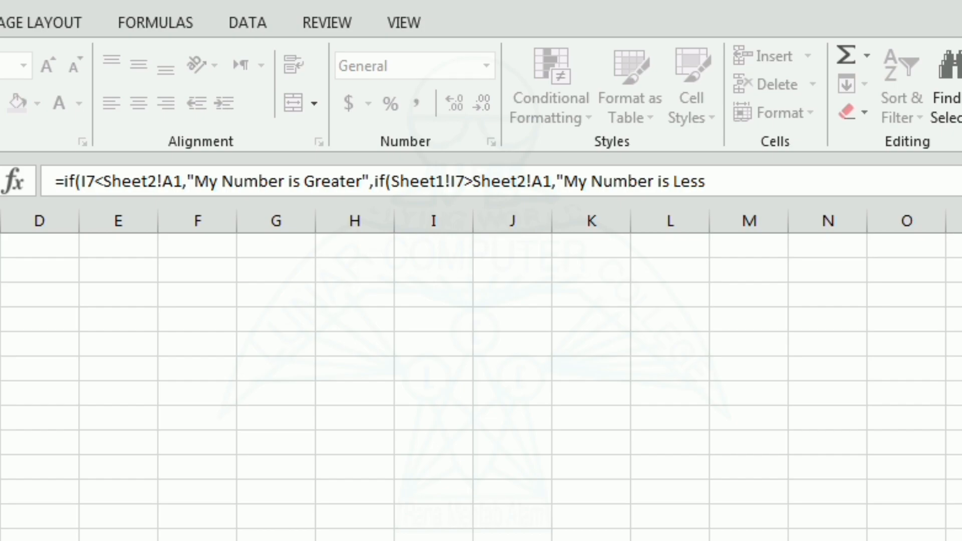
text(er",")
text(Good Job)
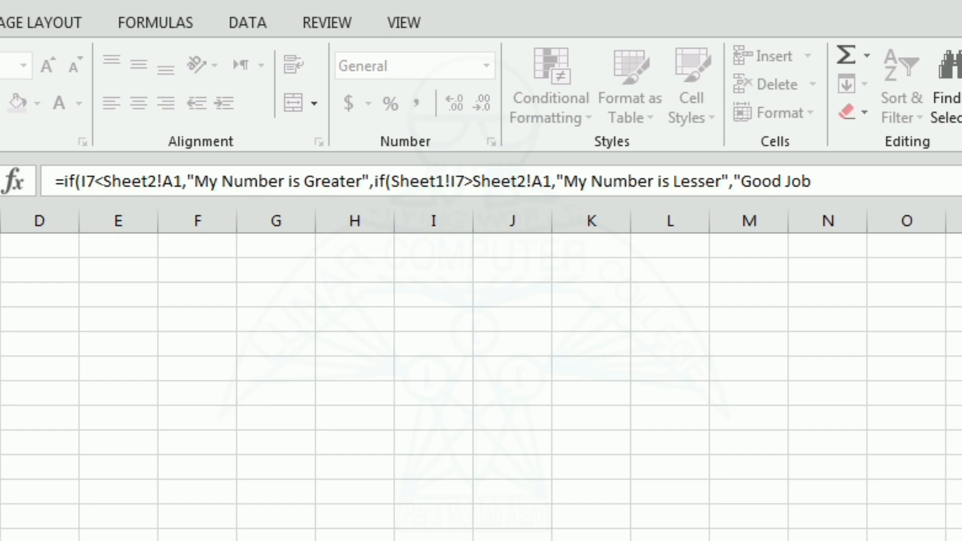
text( You Got)
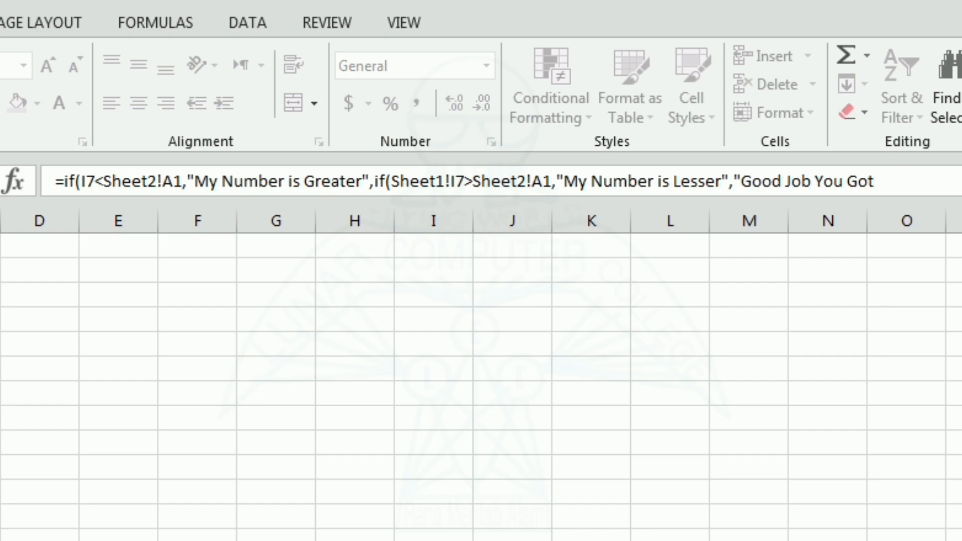
text( It")
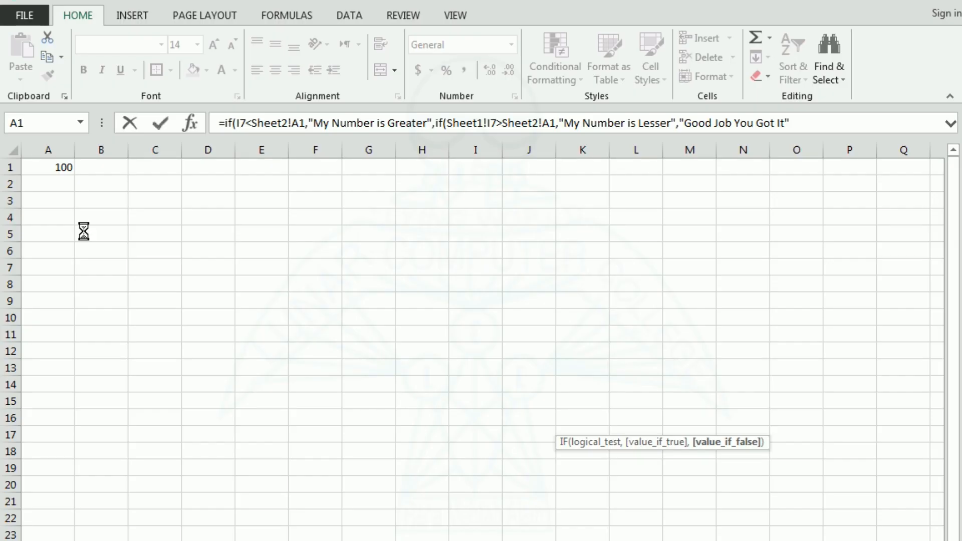
key(Return)
key(Return)
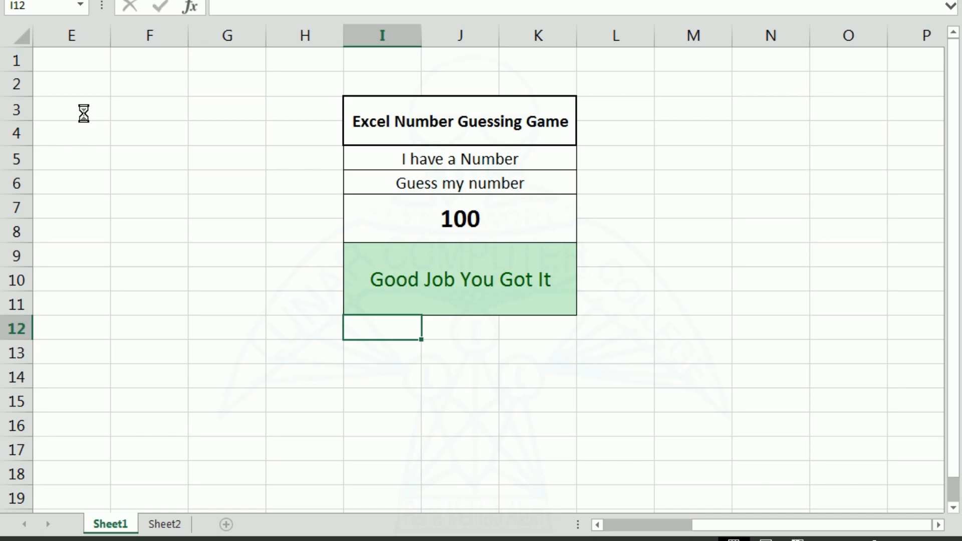
Examine the Equal To conditional formatting rule and its format choices for the result cell I9
key(Up)
key(Up)
key(Down)
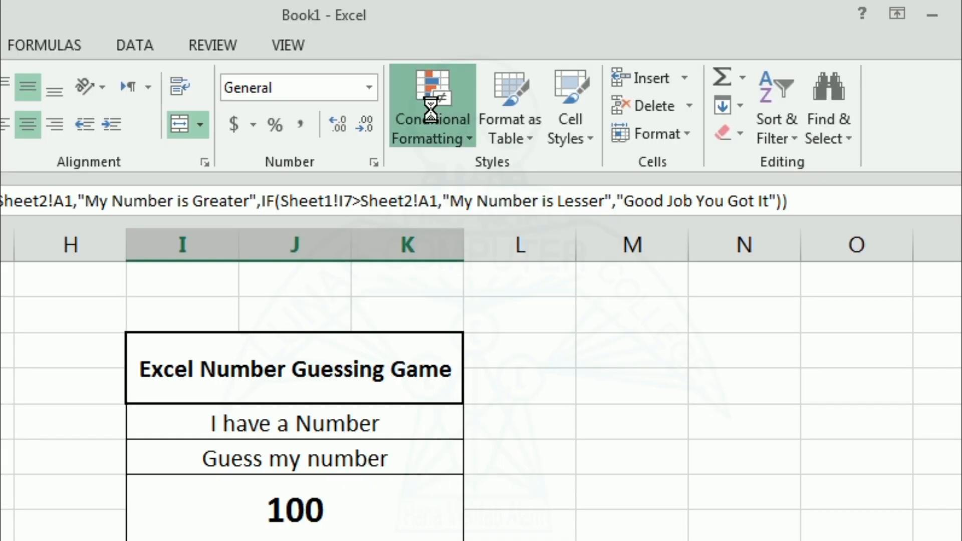
click(431, 108)
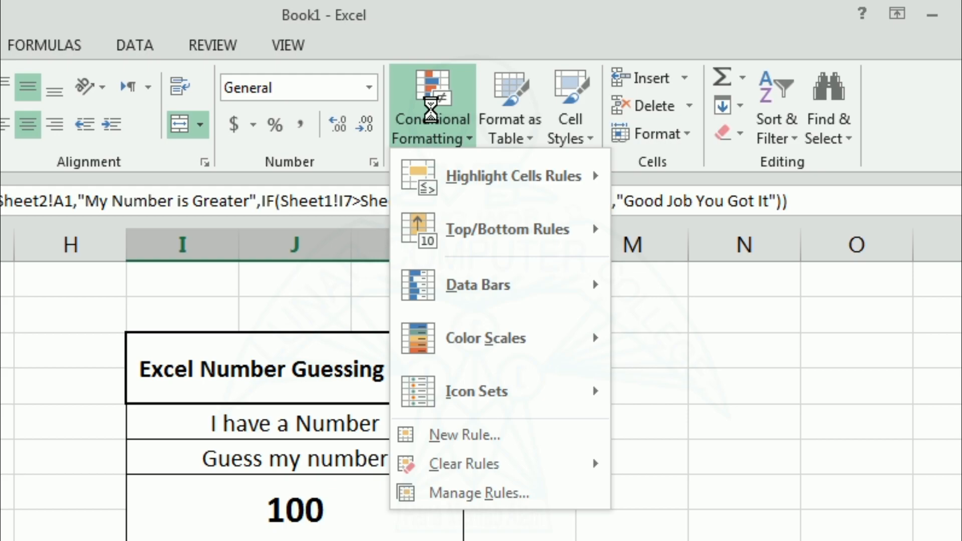
mouse_move(461, 173)
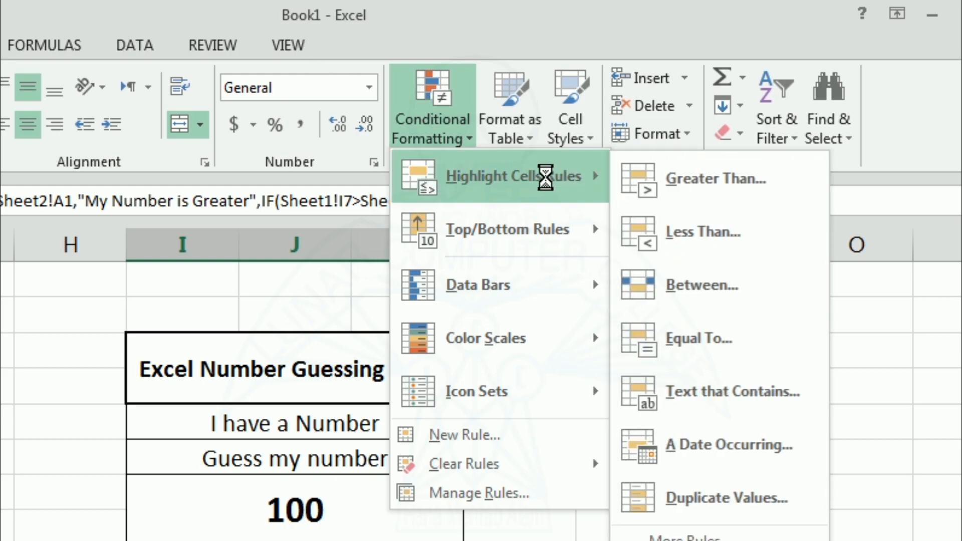
click(730, 346)
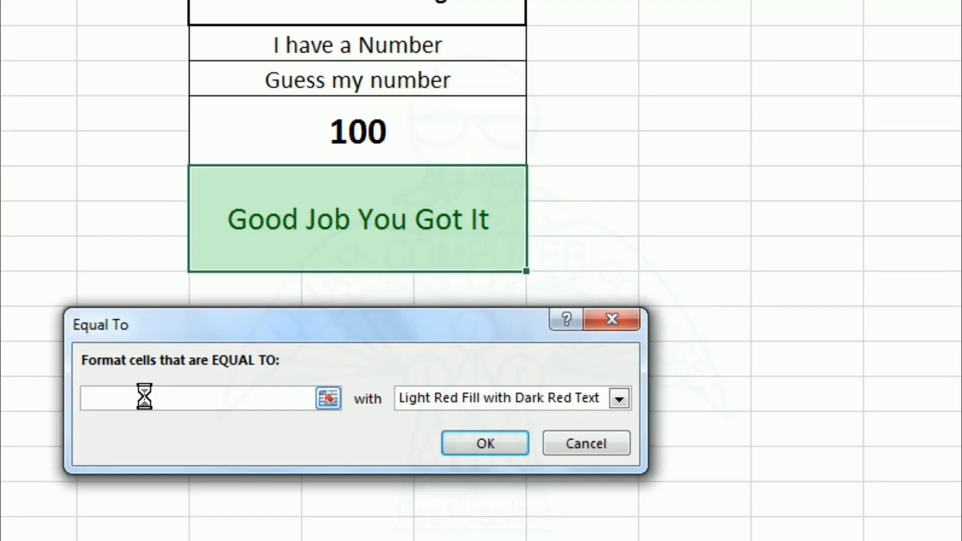
click(620, 398)
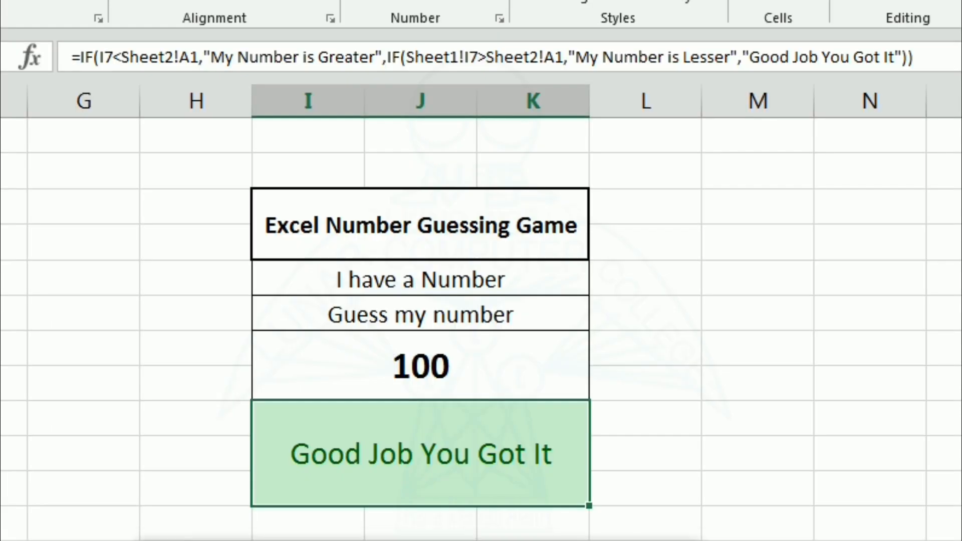
click(393, 515)
Test the rebuilt formula by entering 110 as the guess in cell I7
click(403, 373)
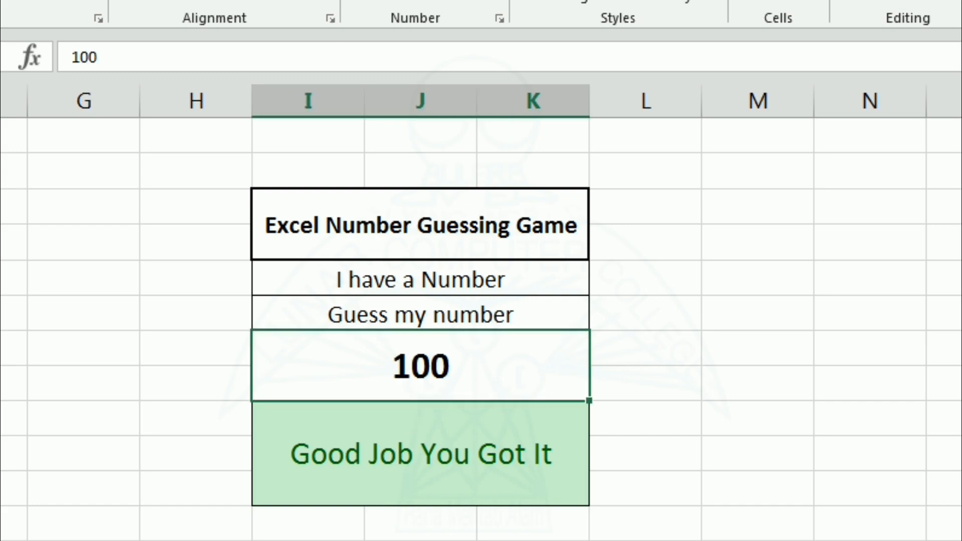
text(1)
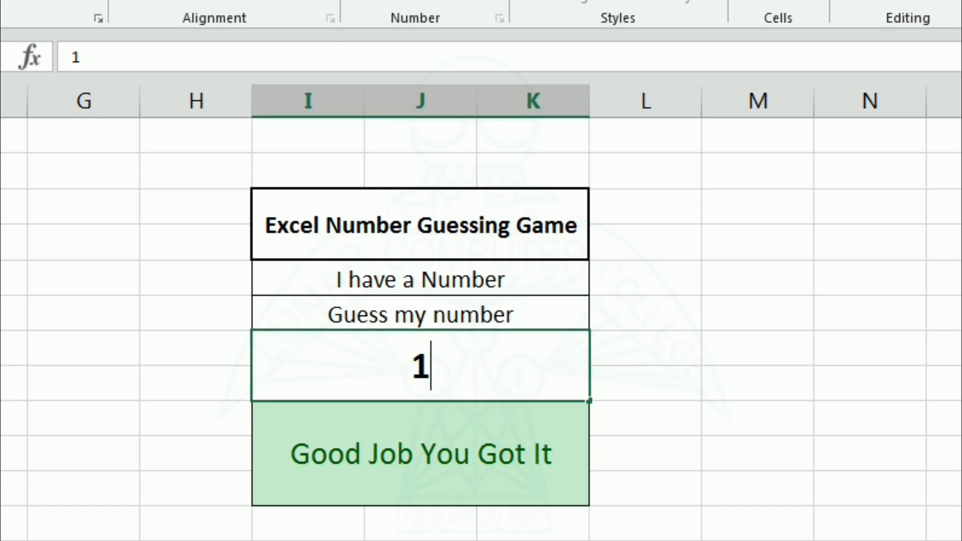
text(10)
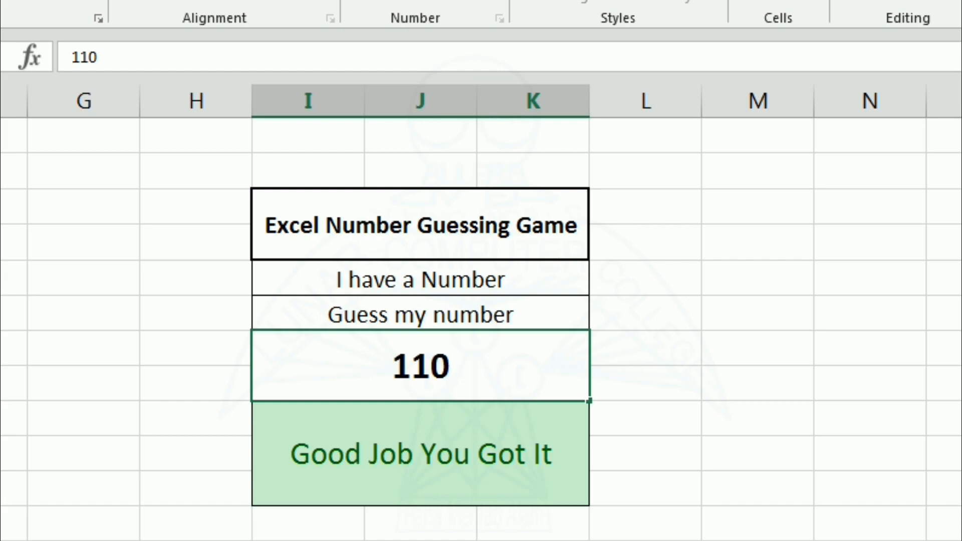
key(Return)
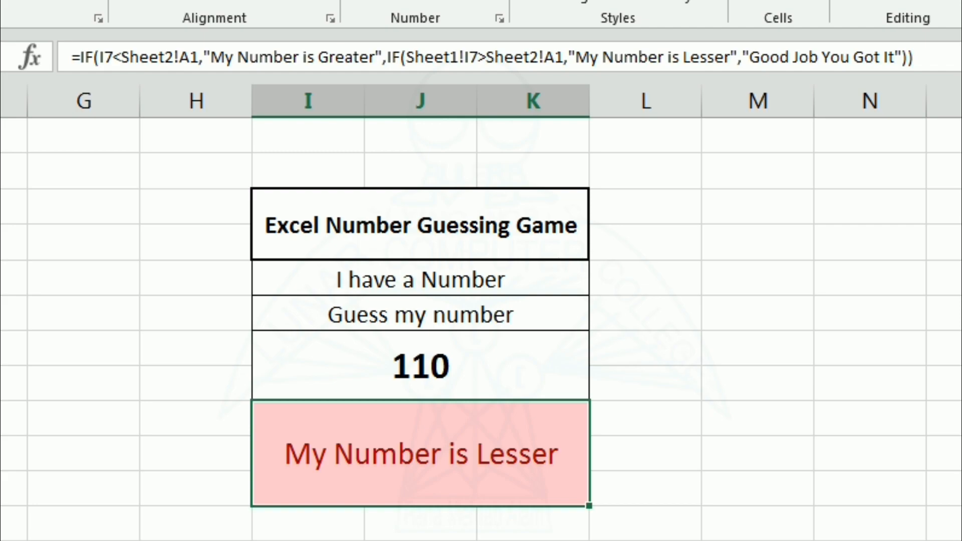
Replace the guess in cell I7 with 99 to test a lower number
click(421, 366)
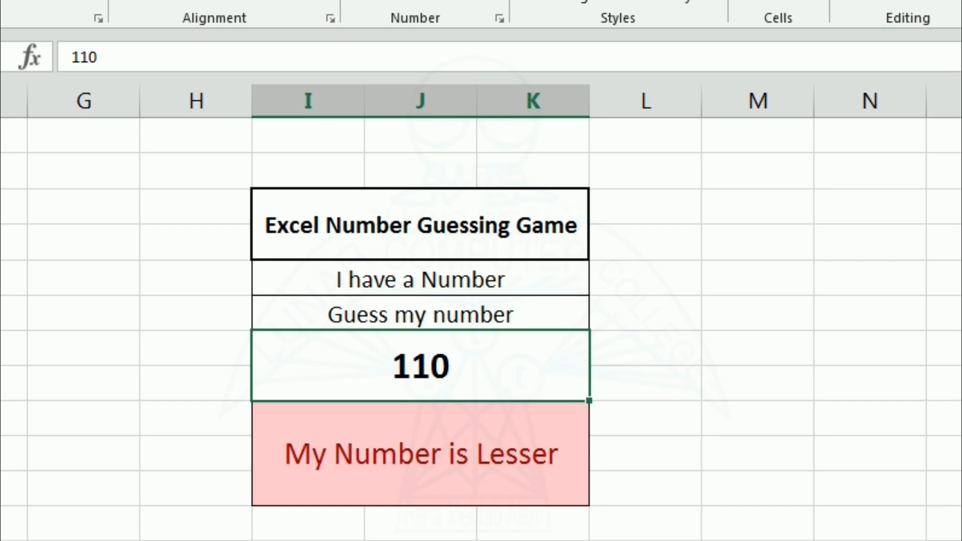
text(99)
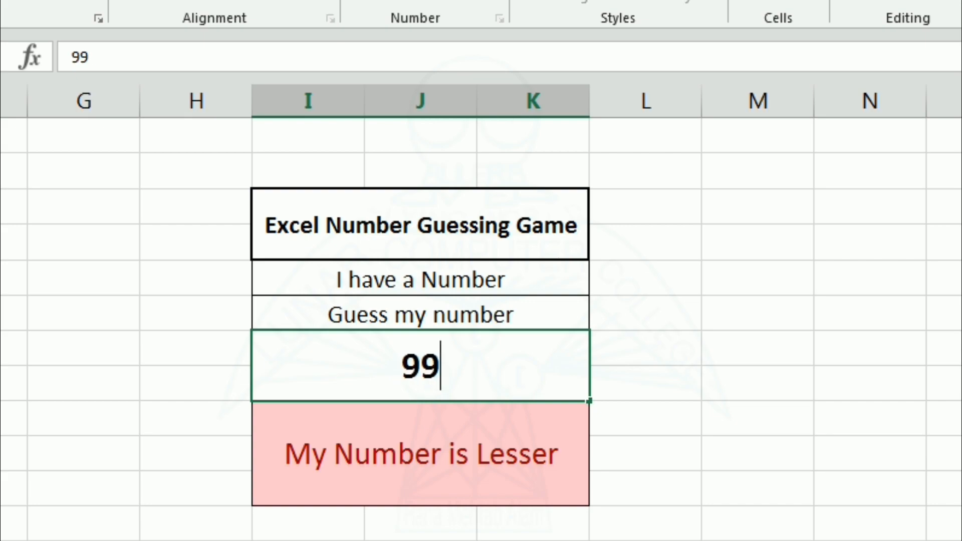
key(Return)
Set the guess in cell I7 to 100 to test the matching number
key(Down)
key(Up)
key(Up)
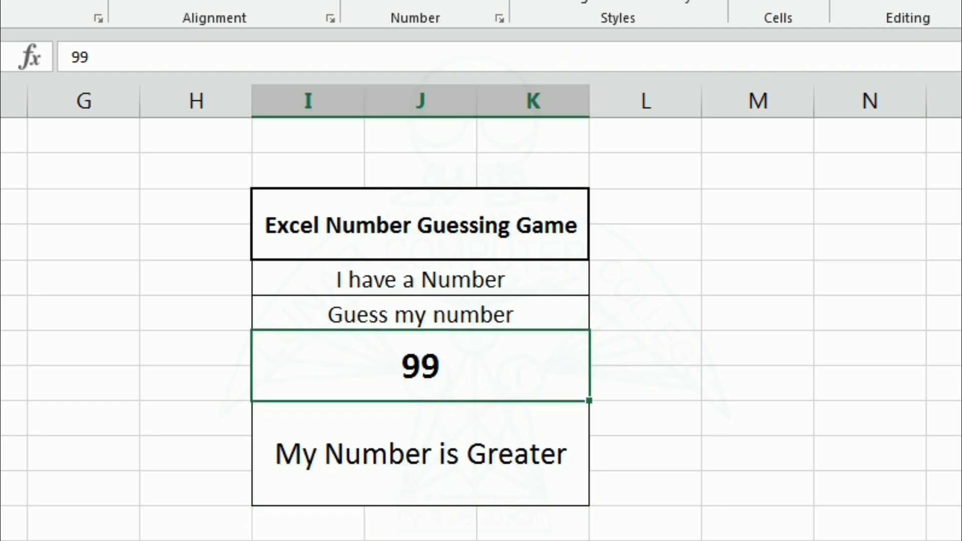
text(100)
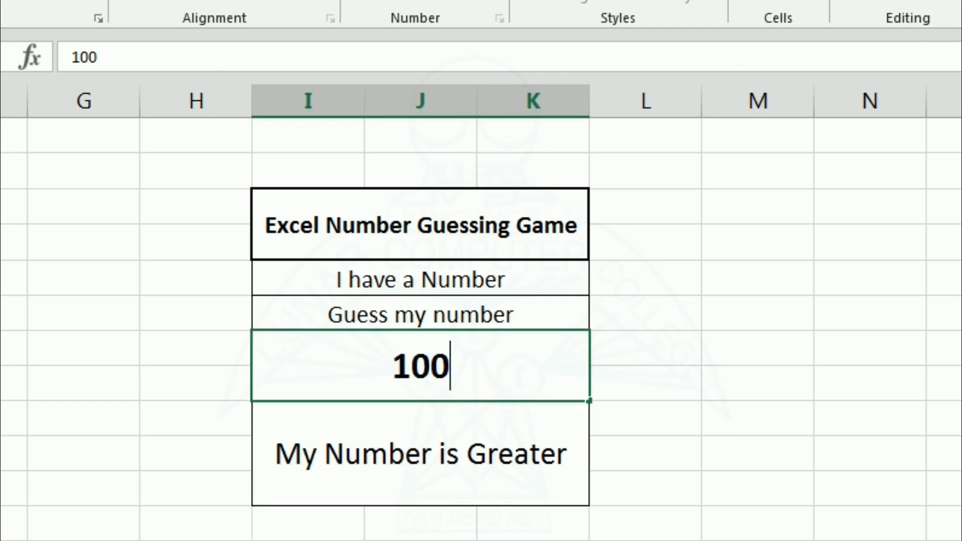
key(Return)
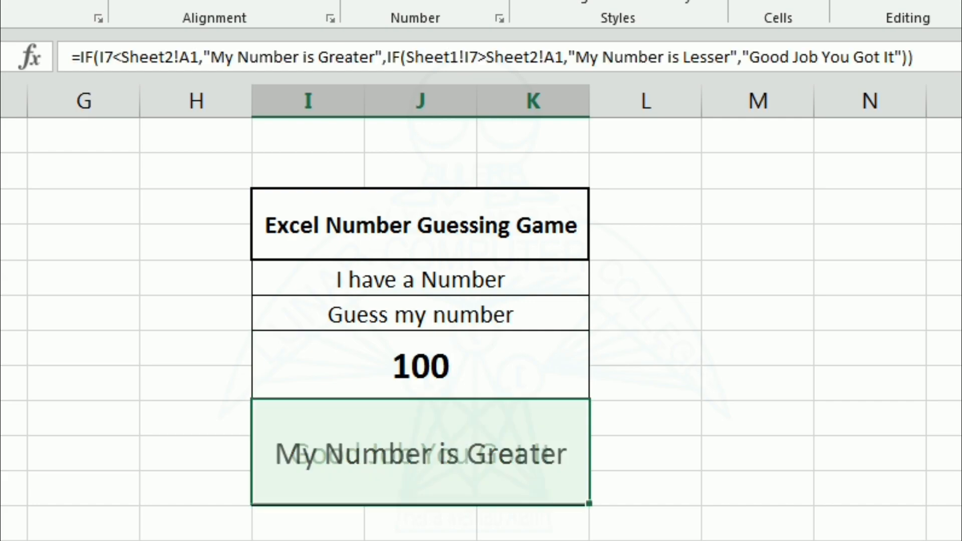